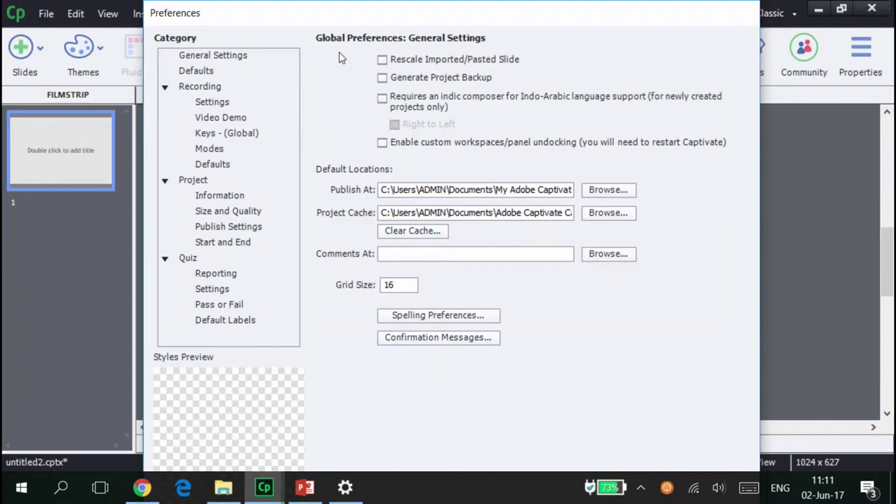
Look through the main preference categories General Settings, Recording, Project and Quiz, ending at the General Settings.
left_click(215, 56)
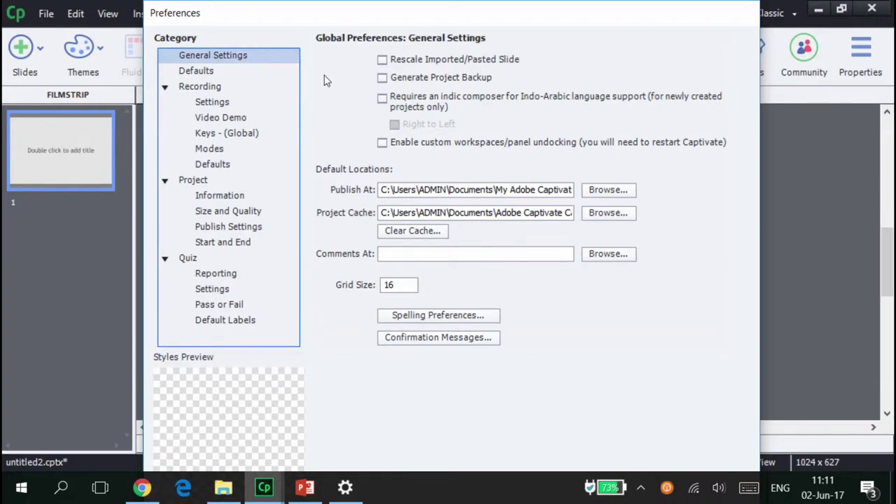
left_click(199, 88)
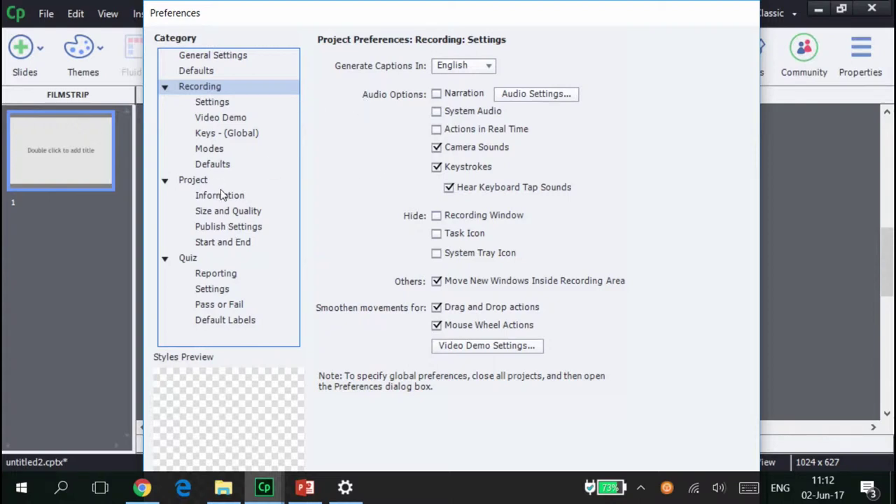
left_click(196, 180)
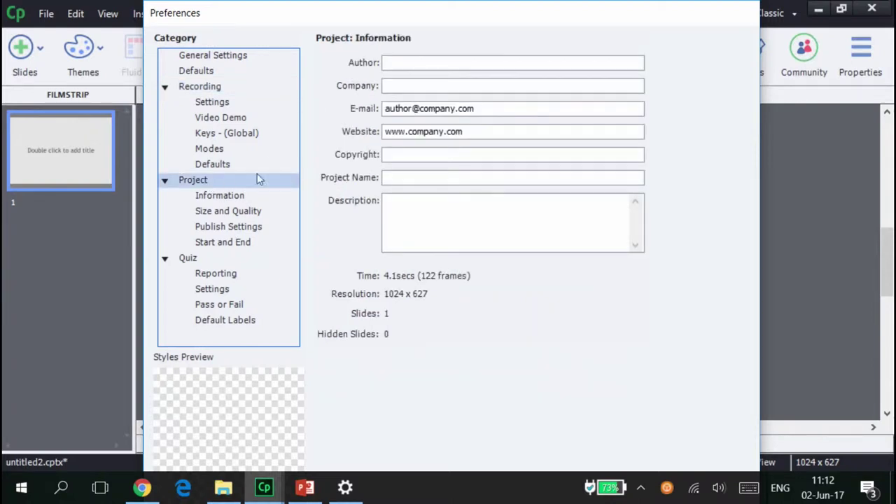
left_click(195, 259)
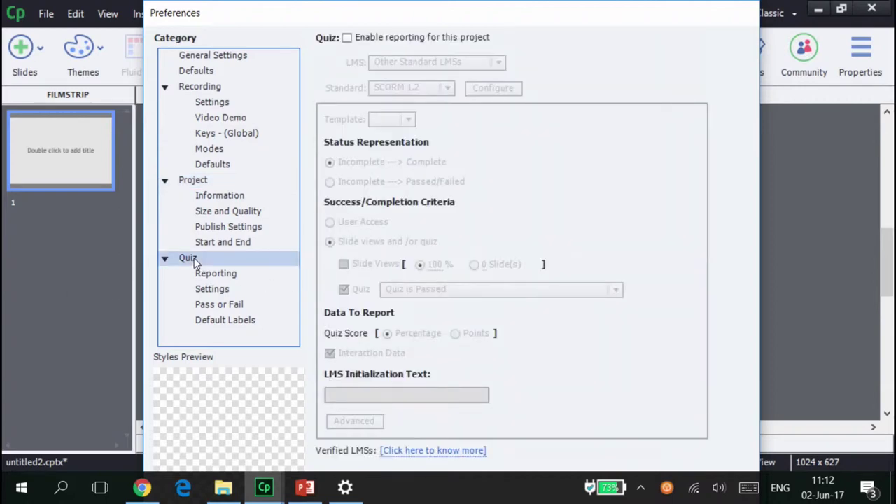
left_click(211, 57)
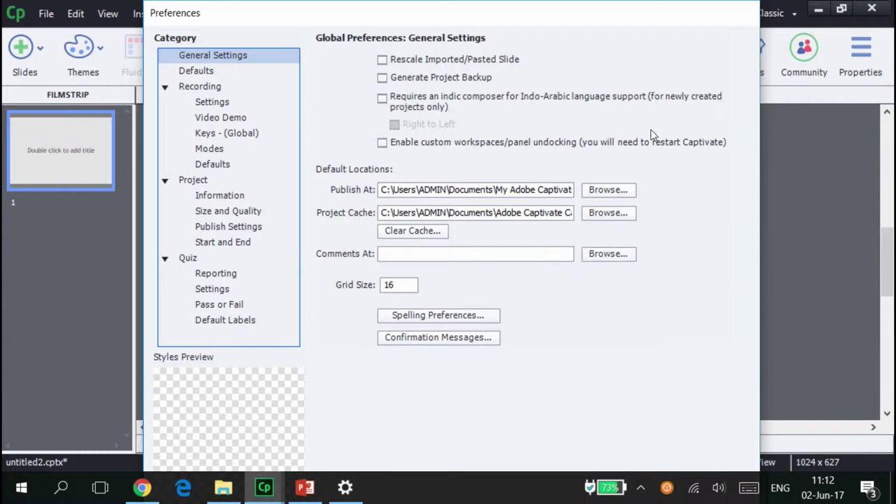
Review the project's Defaults preferences and view the available slide background colours without choosing one.
left_click(209, 70)
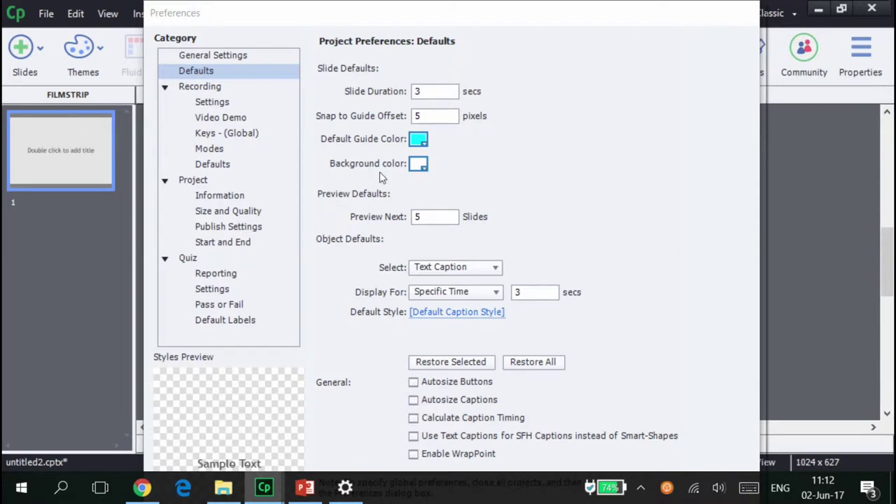
left_click(412, 170)
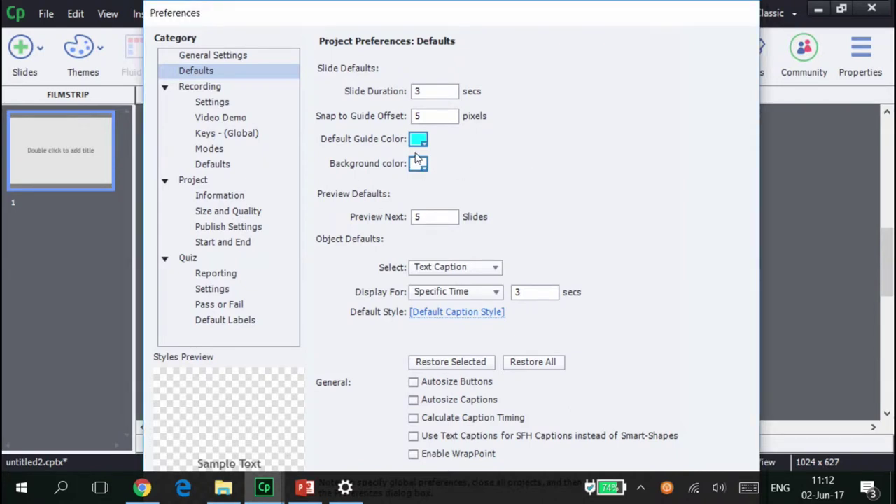
left_click(423, 166)
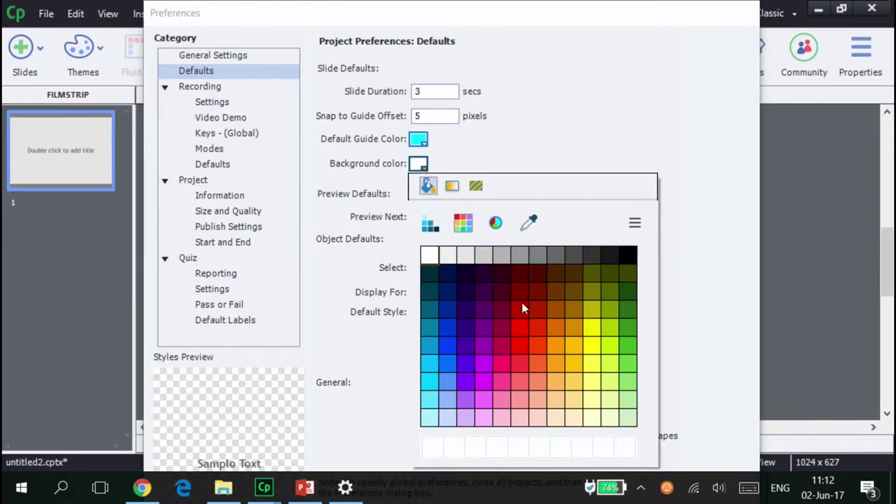
left_click(517, 101)
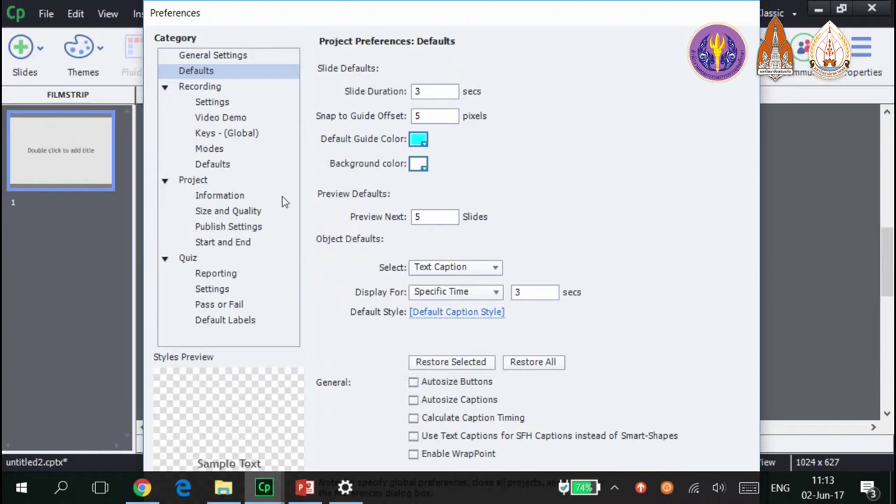
Review the Recording preferences: Settings, Video Demo, Keys - (Global) with its screenshot key field, and Modes.
left_click(185, 90)
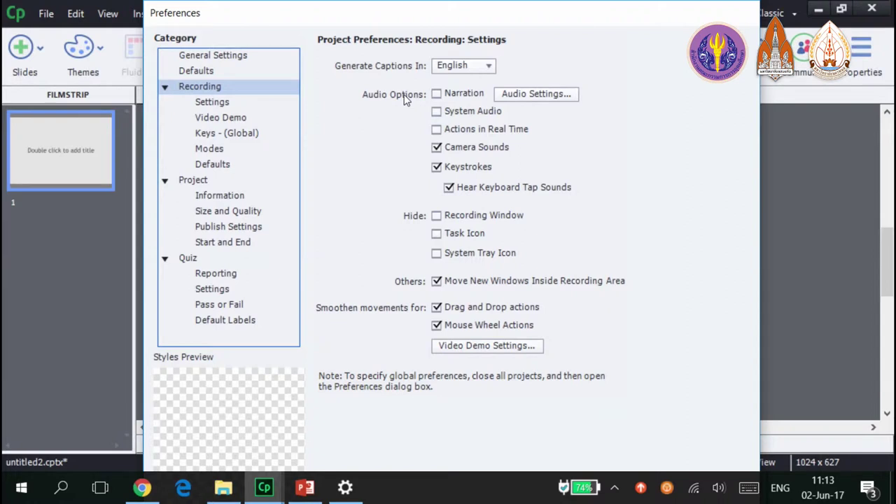
left_click(227, 105)
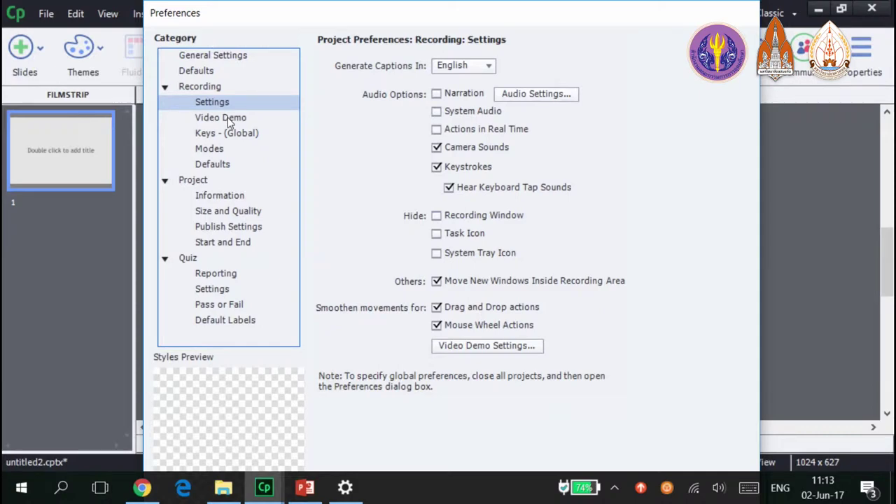
left_click(229, 121)
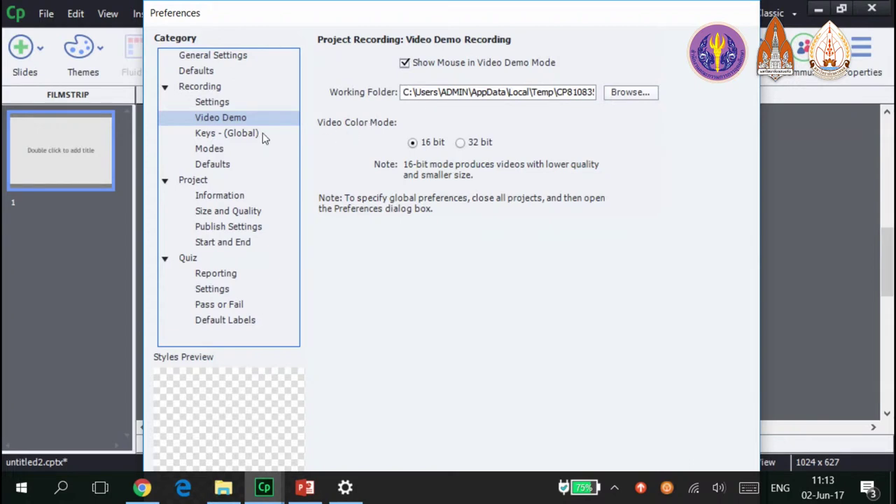
left_click(238, 133)
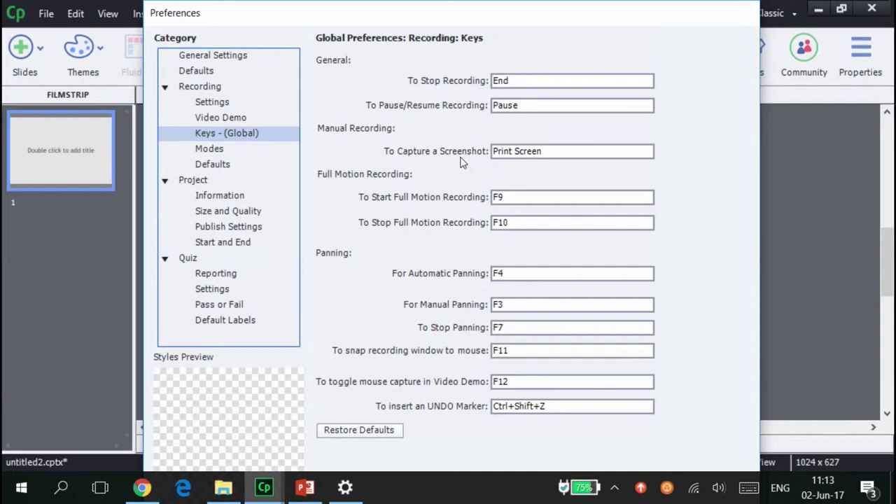
left_click(572, 155)
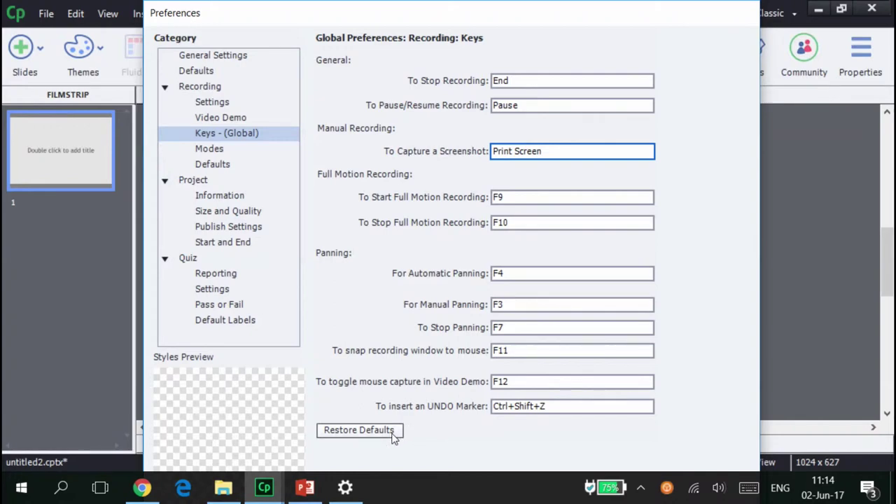
left_click(228, 150)
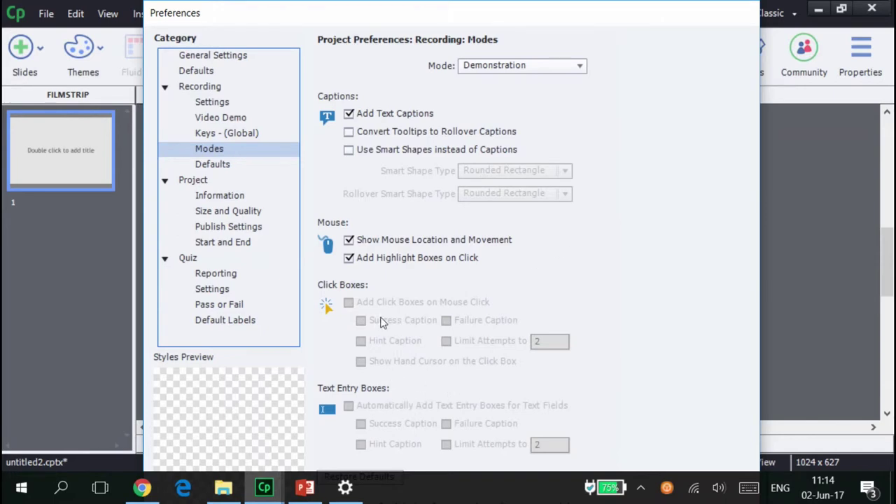
Review the Recording Defaults and view the style choices for text captions and success captions without changing them.
left_click(222, 164)
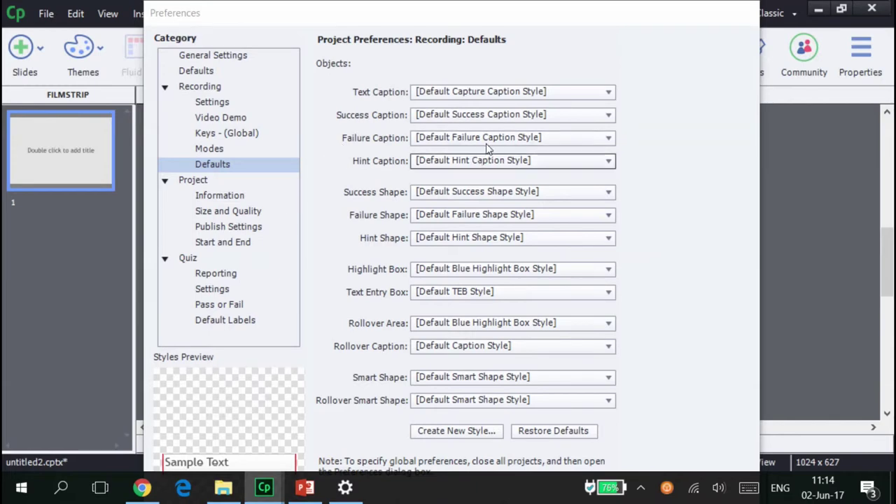
left_click(501, 93)
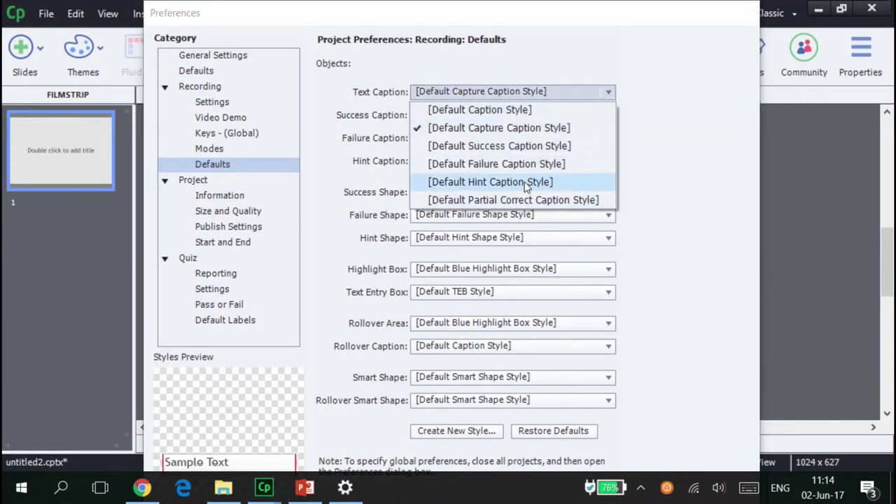
left_click(634, 151)
left_click(540, 115)
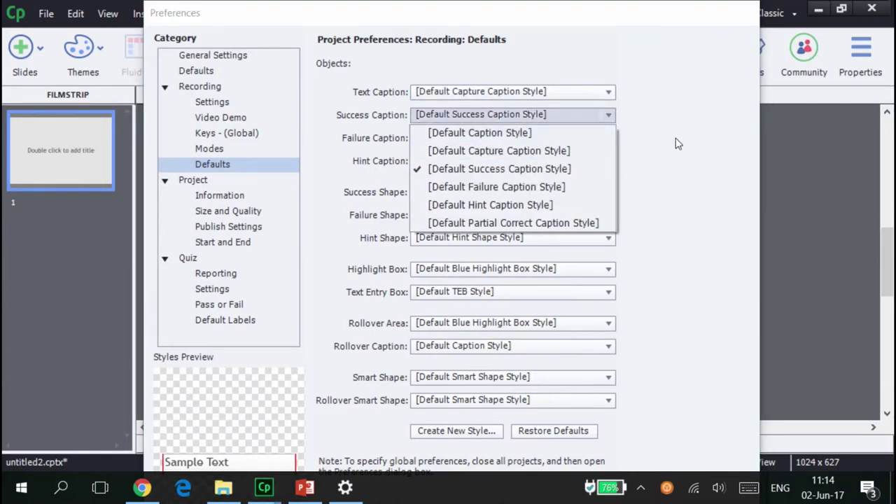
left_click(639, 145)
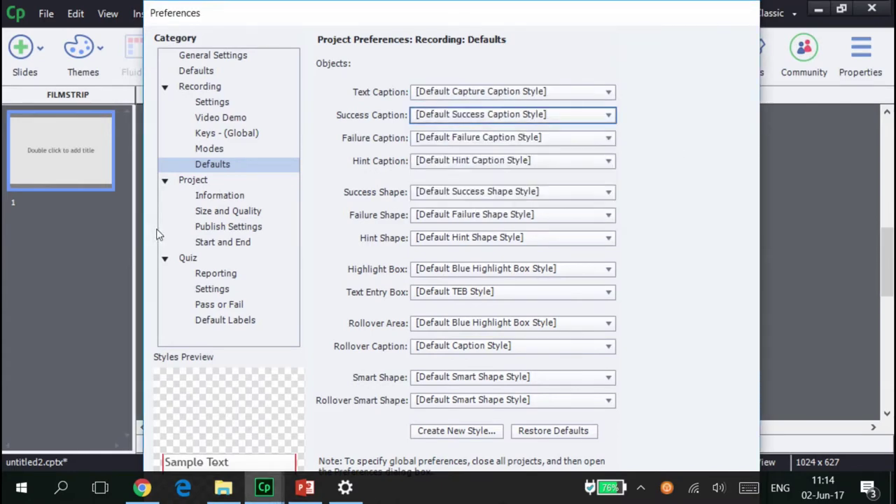
Review the Project preferences: Information, Size and Quality, Publish Settings, and Start and End.
left_click(199, 181)
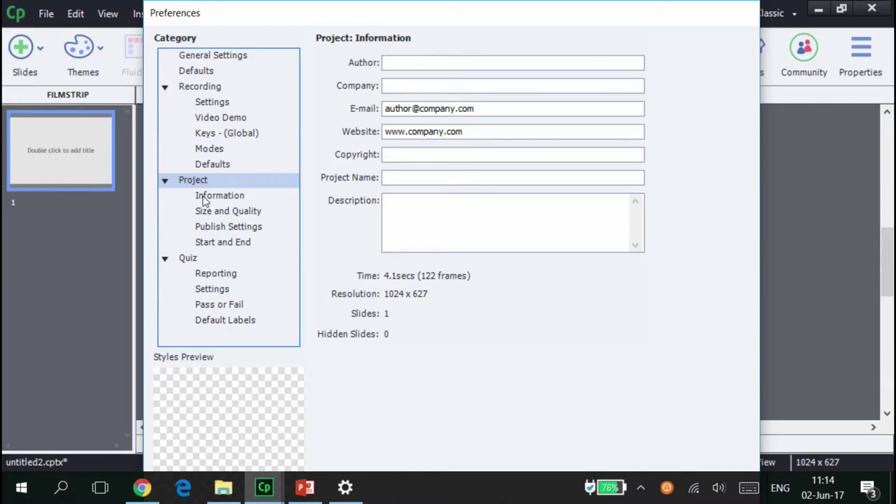
left_click(238, 199)
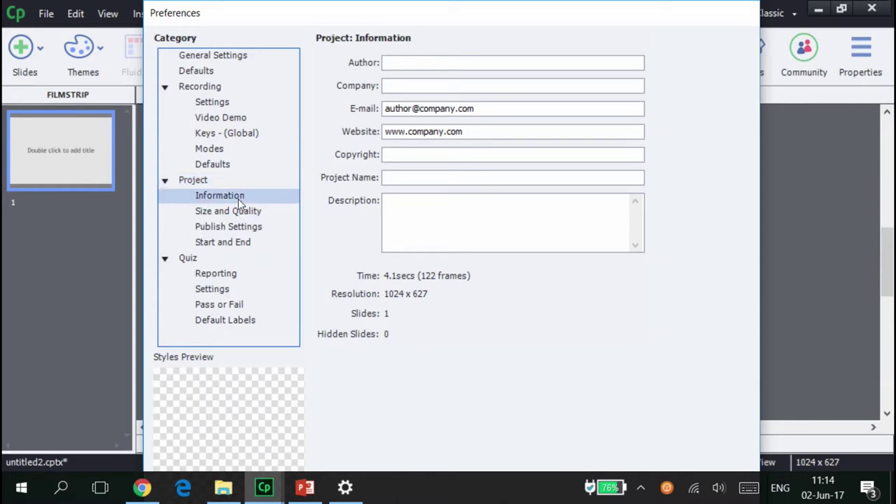
left_click(235, 212)
left_click(217, 196)
left_click(219, 234)
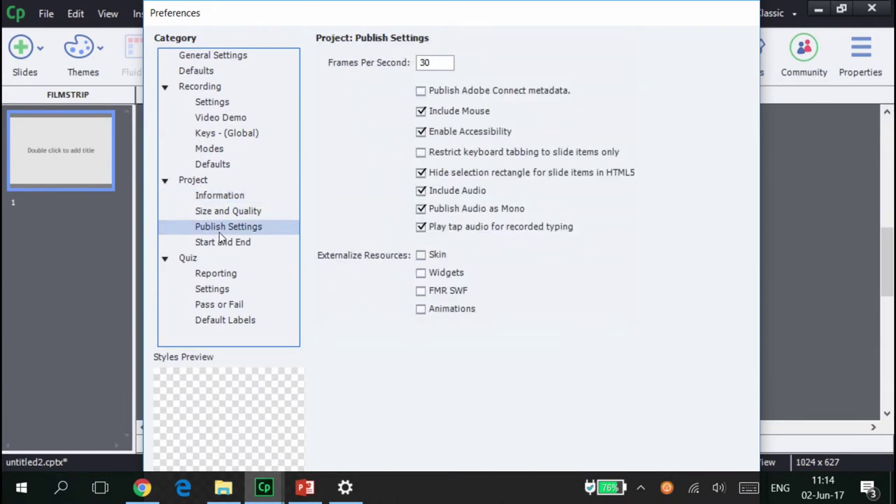
left_click(246, 211)
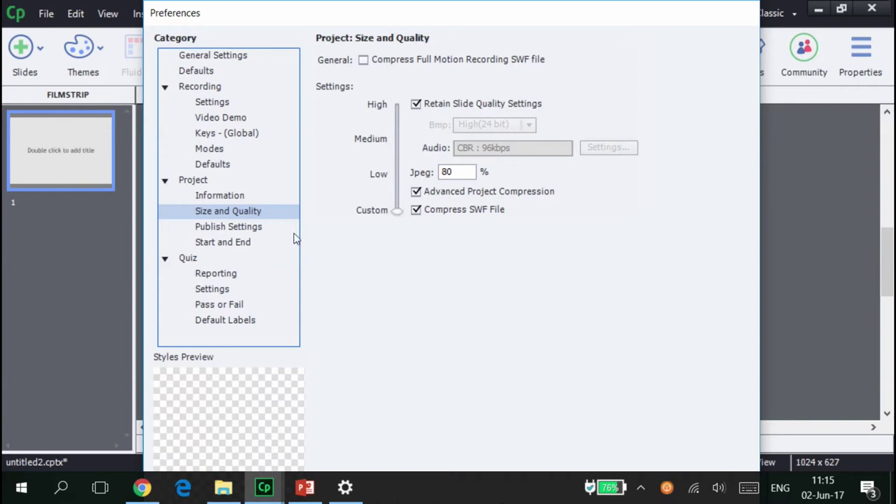
left_click(242, 228)
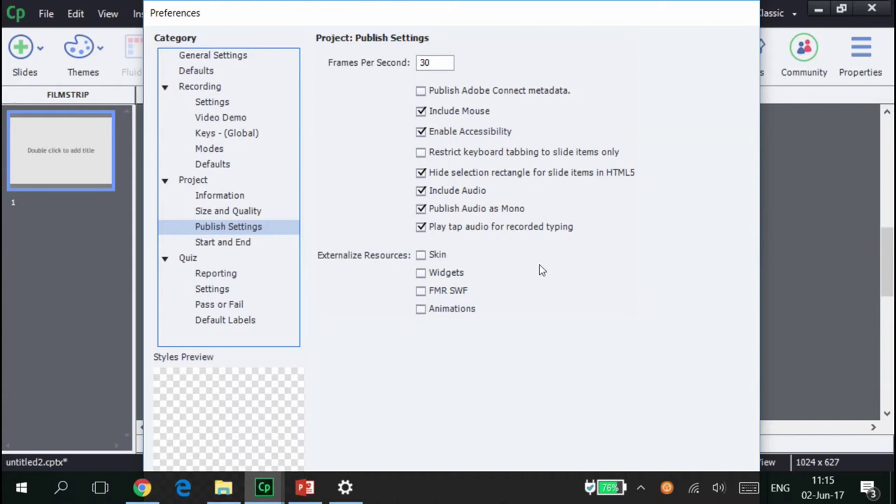
left_click(219, 245)
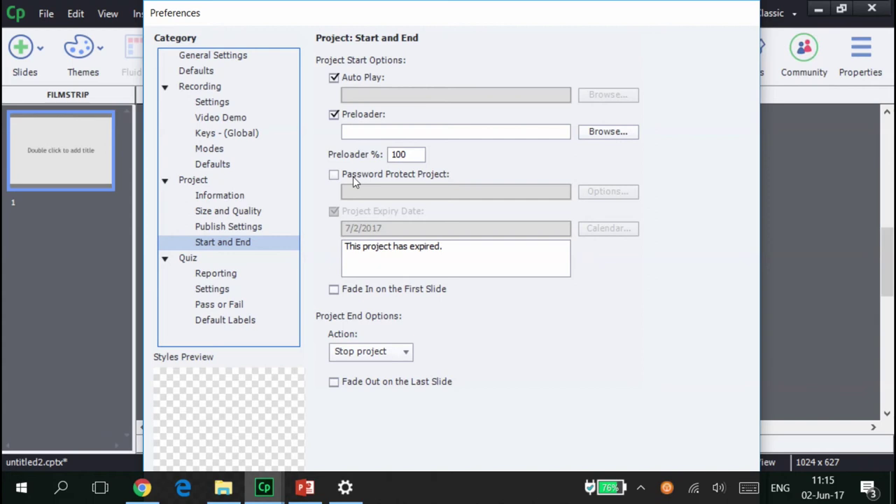
Enable quiz reporting for this project and return to the General Settings preferences.
left_click(186, 261)
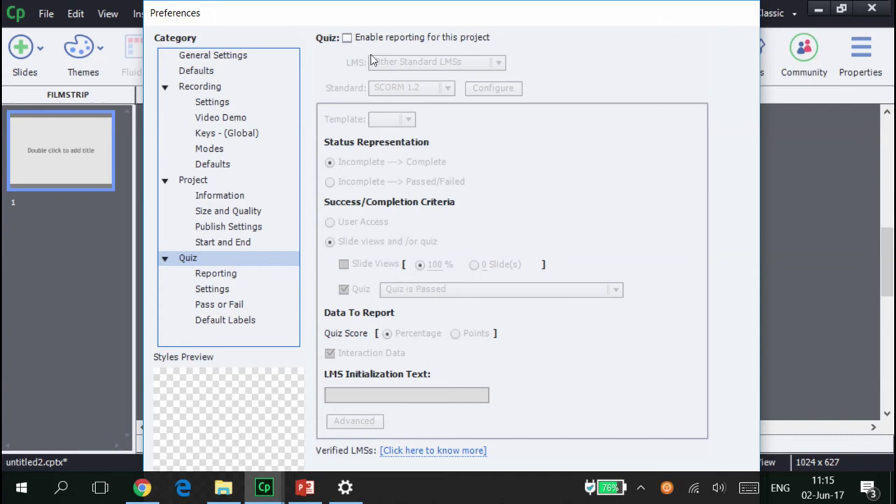
left_click(348, 39)
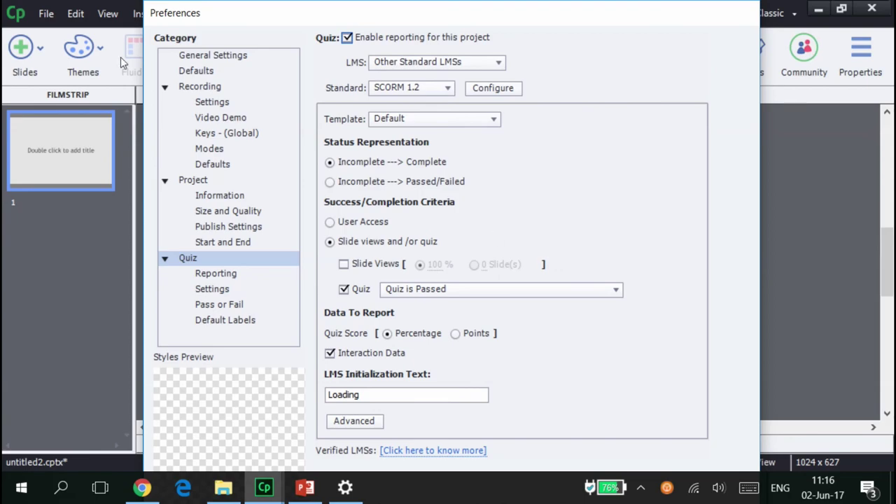
left_click(210, 56)
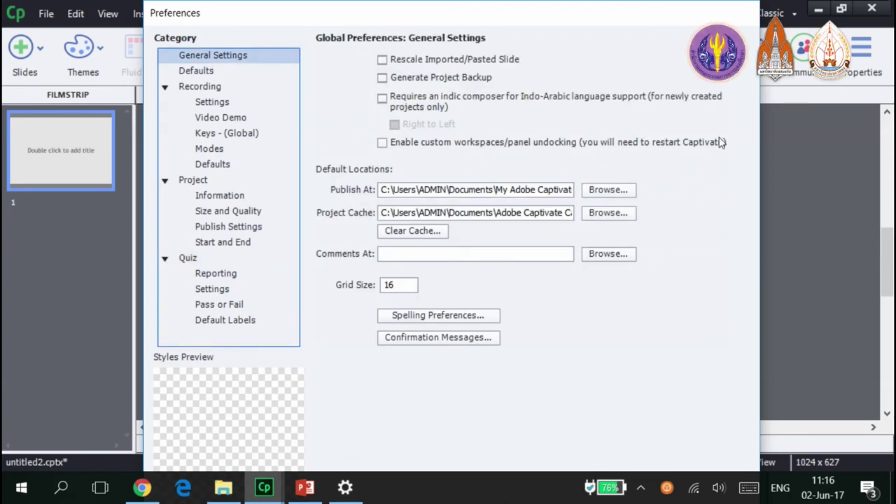